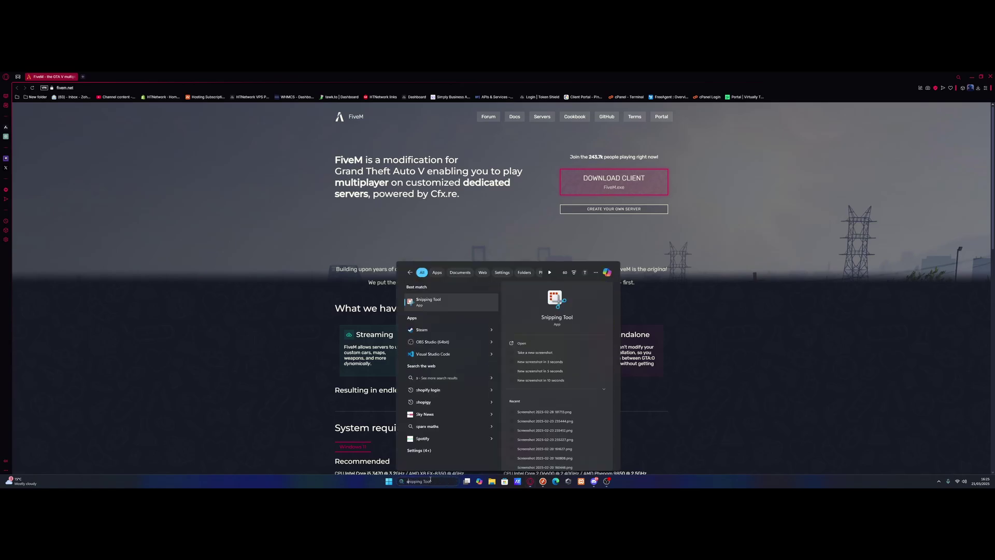
Open Steam and compare the library pages of Grand Theft Auto V Enhanced and Grand Theft Auto V Legacy.
click(451, 332)
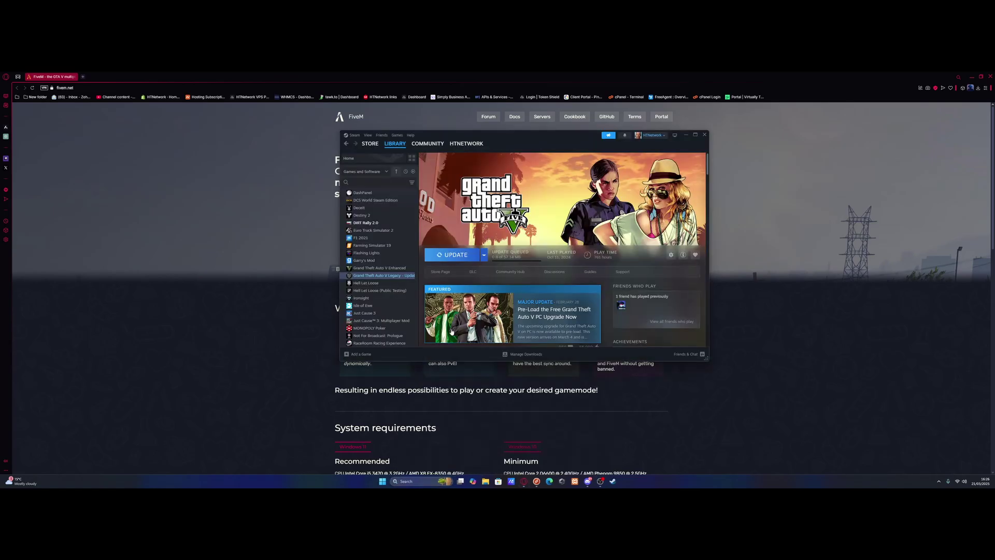
click(387, 269)
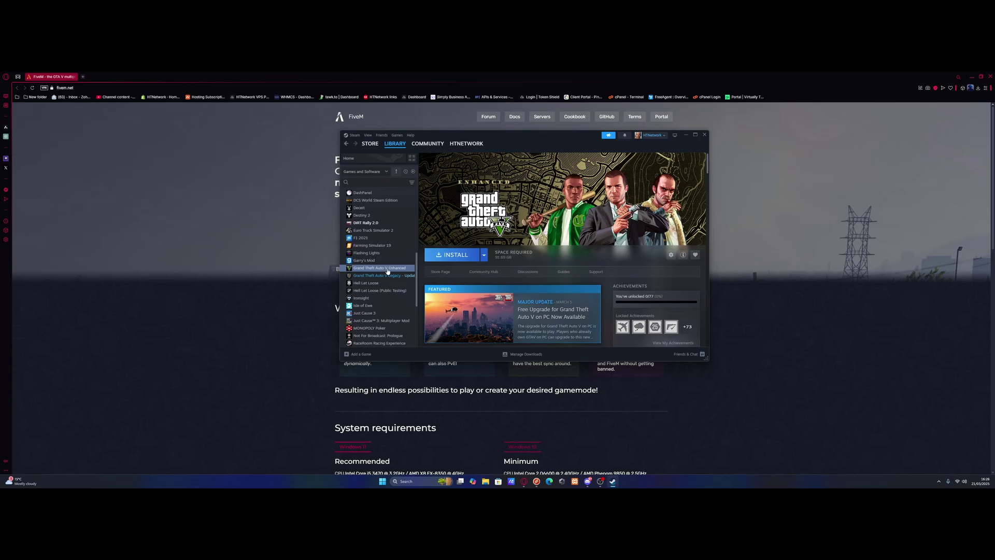
click(390, 275)
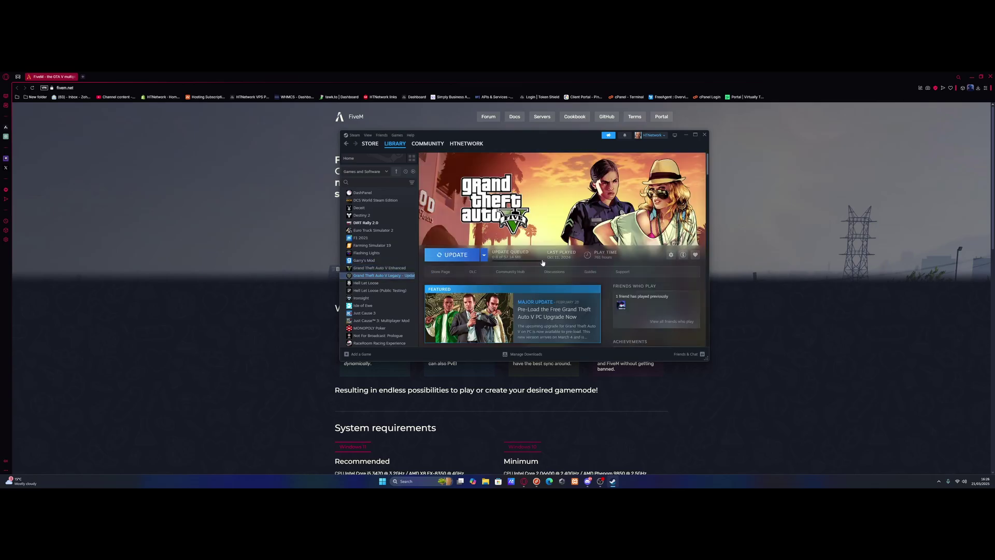
click(395, 268)
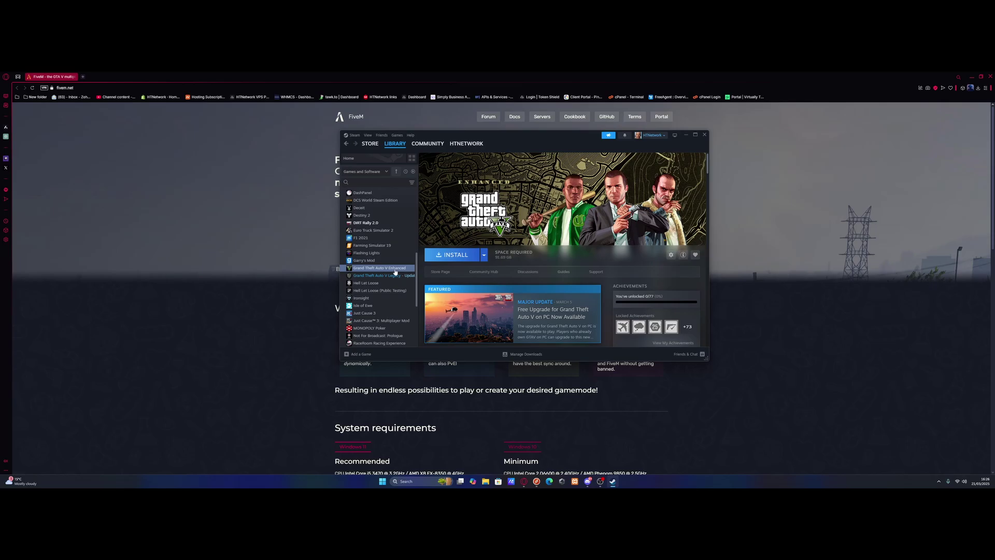
click(405, 276)
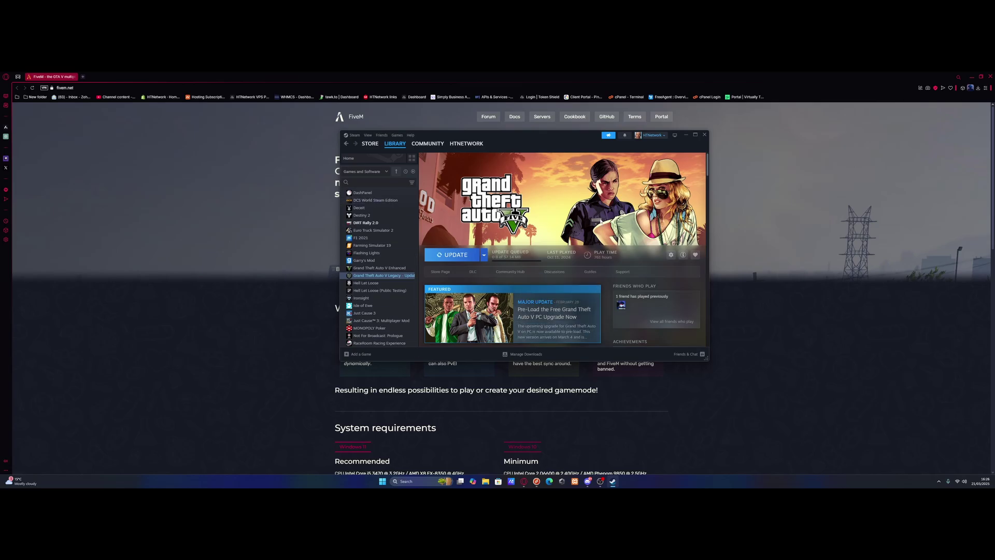
Open File Explorer and go to the C:\Program Files (x86)\Steam\steamapps\common folder.
key(super+e)
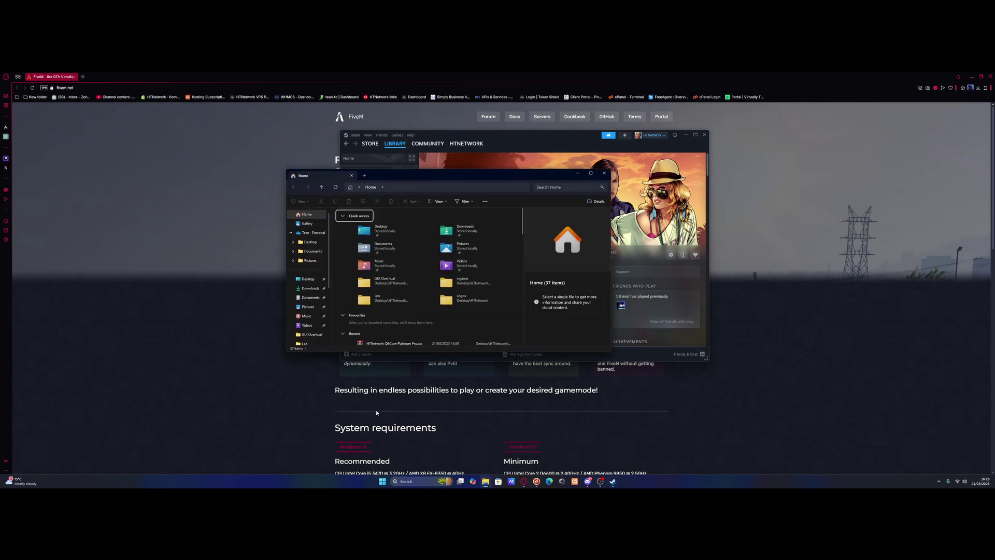
click(311, 315)
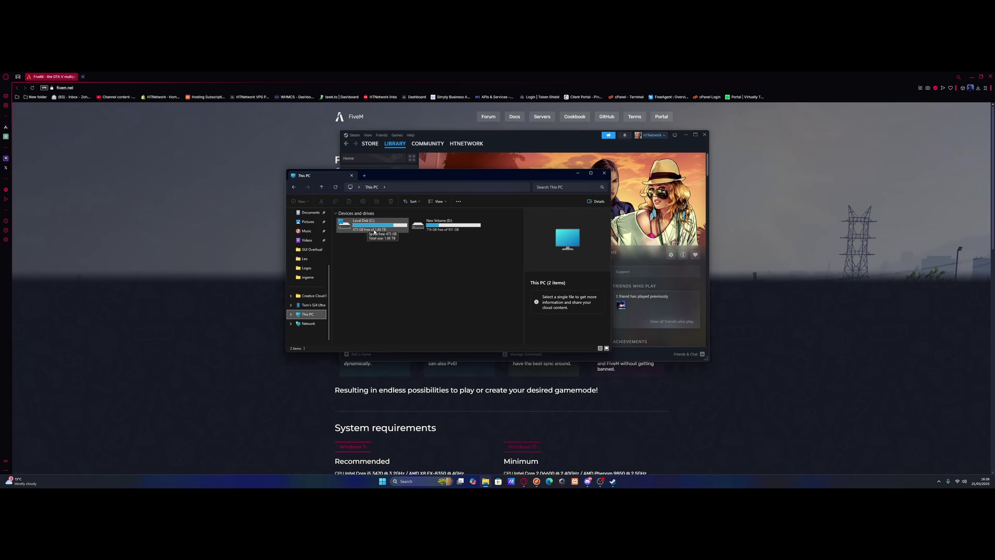
double_click(374, 232)
double_click(368, 245)
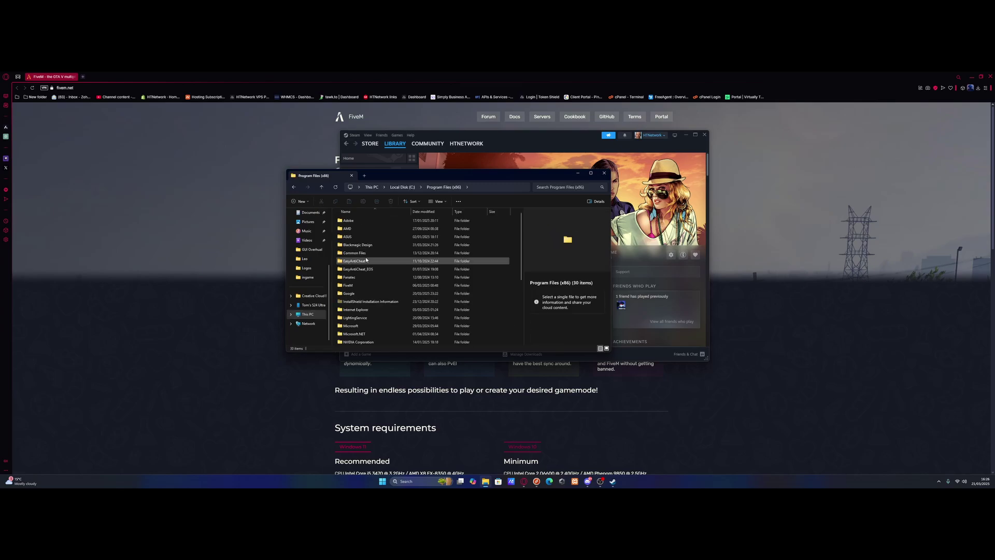
scroll(366, 259, down, 5)
double_click(357, 256)
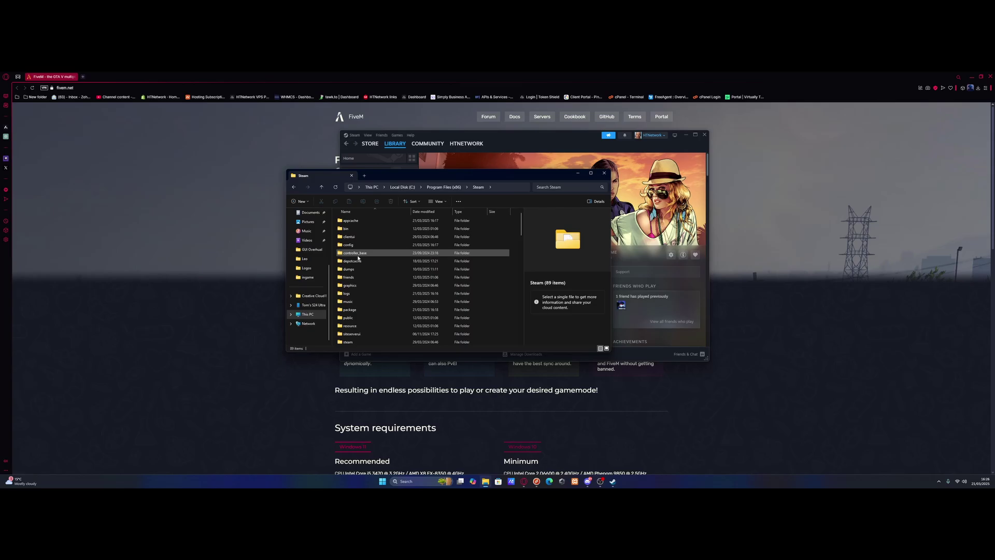
scroll(363, 290, down, 2)
double_click(357, 306)
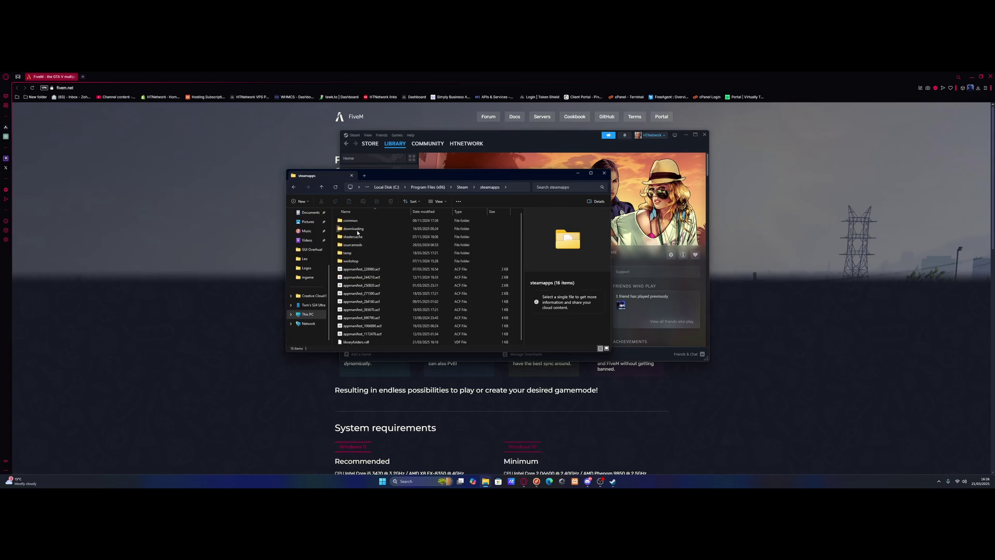
double_click(360, 221)
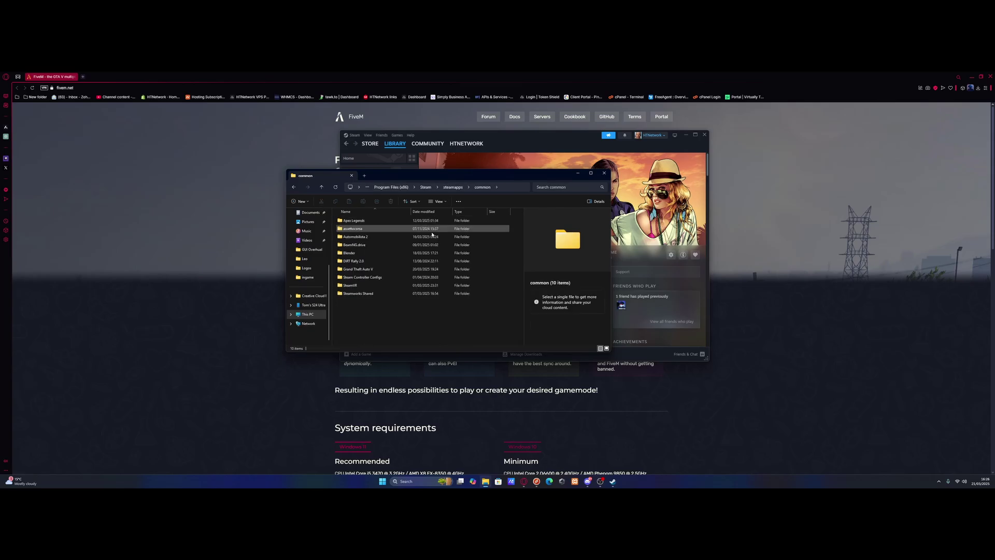
Look through the contents of the Grand Theft Auto V folder and return to the common folder.
click(367, 269)
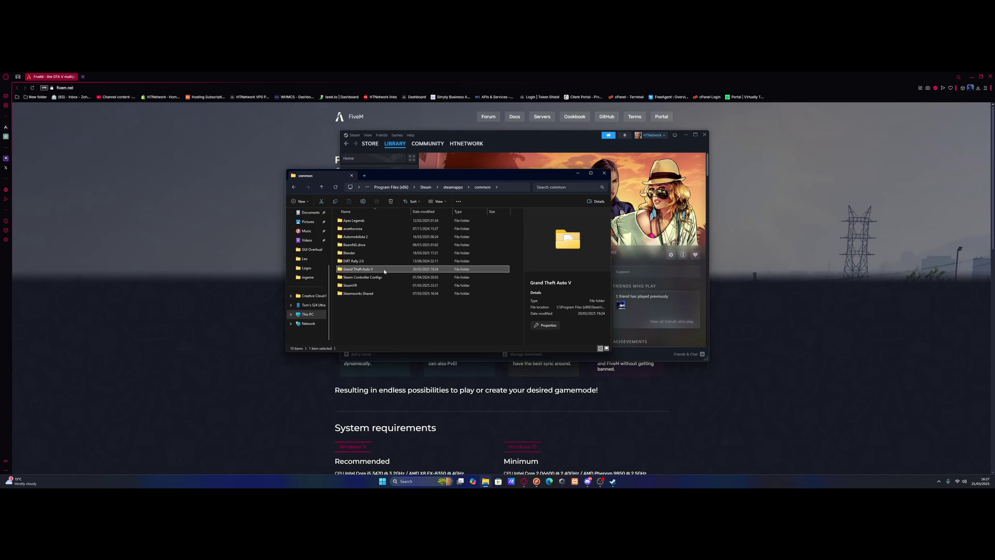
drag(431, 179, 644, 196)
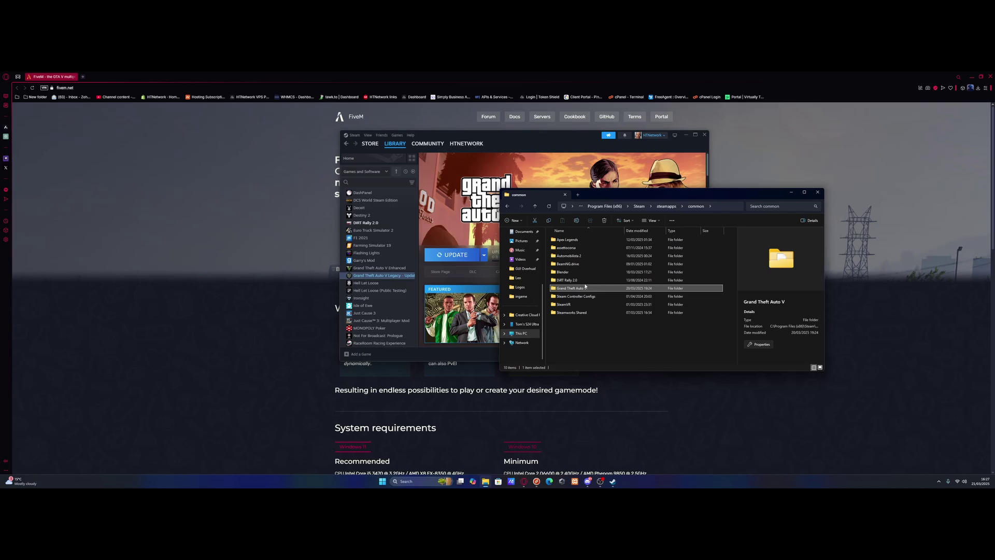
click(592, 332)
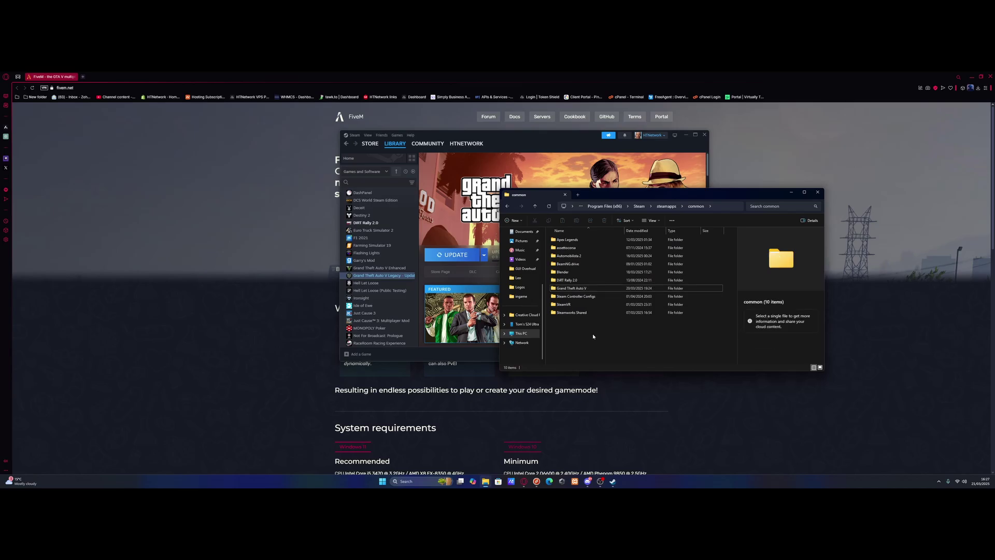
double_click(589, 289)
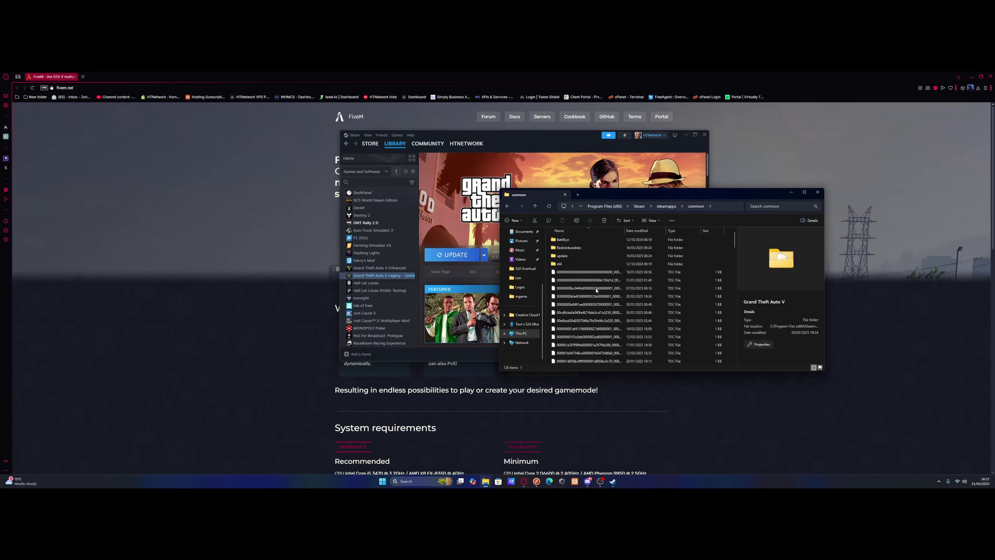
scroll(612, 298, down, 3)
scroll(619, 305, down, 2)
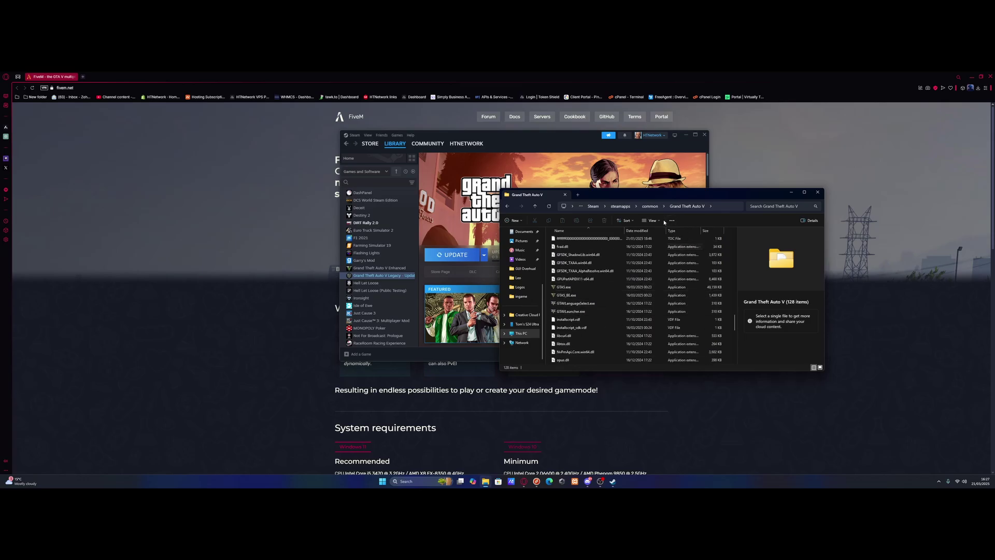
click(650, 206)
click(626, 353)
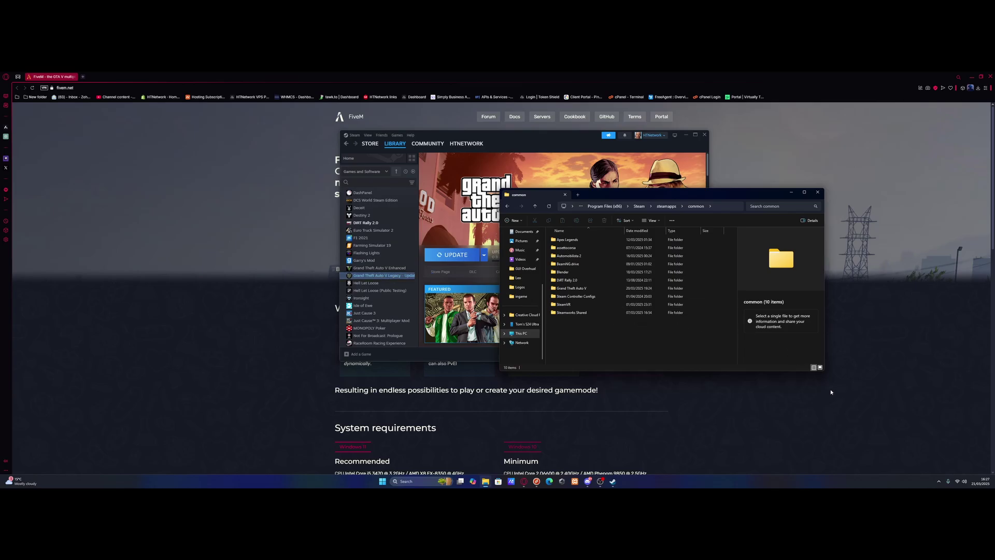
Switch to the browser, download the client as FiveM.exe into the QBCore folder and run it.
click(860, 401)
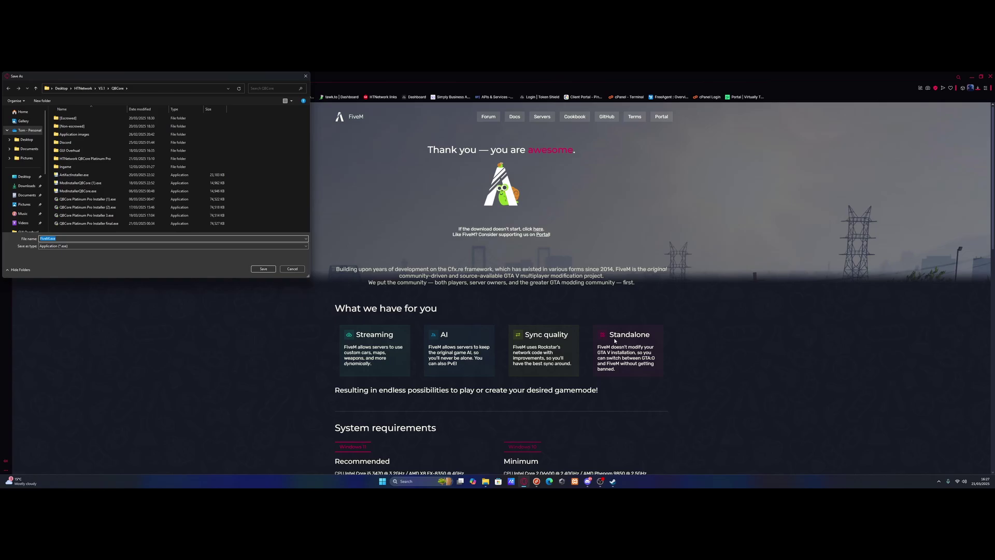
click(264, 269)
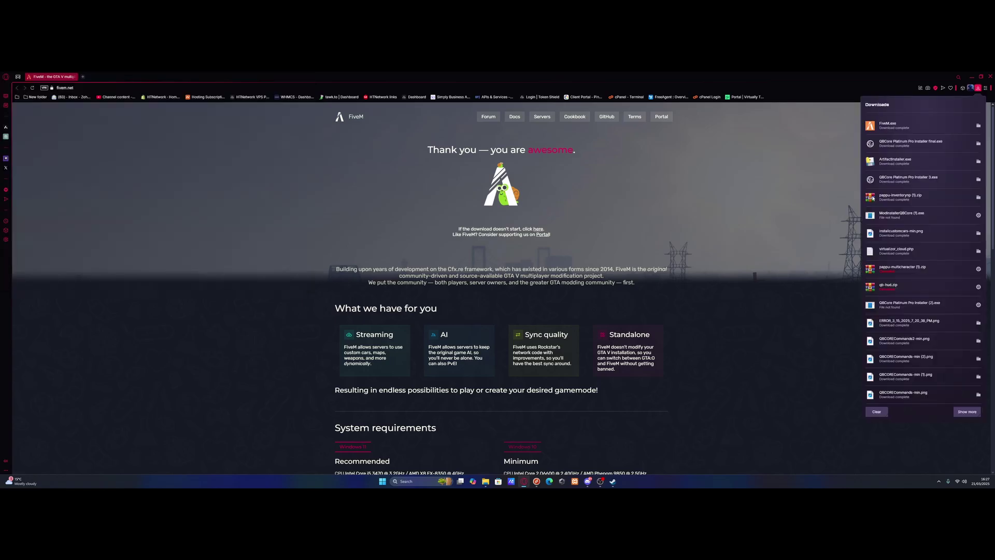
click(902, 131)
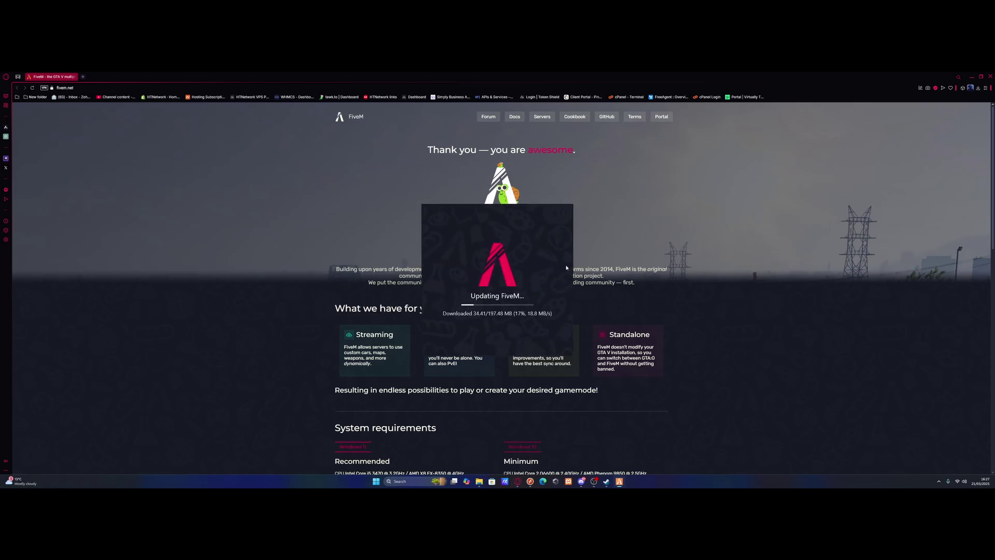
Copy the address of the common folder from File Explorer, open that path in the game directory dialog and close the Explorer window.
drag(139, 78, 507, 154)
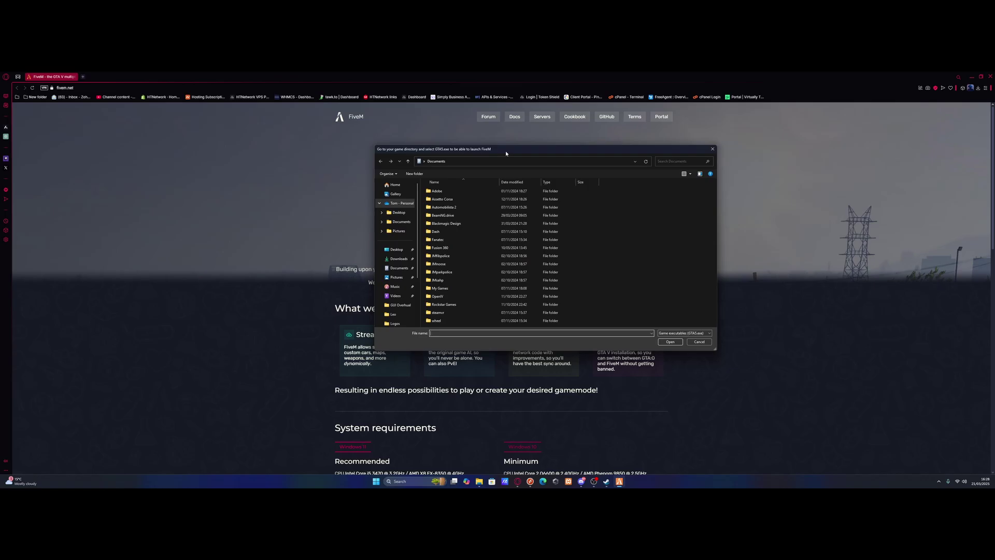
mouse_move(479, 480)
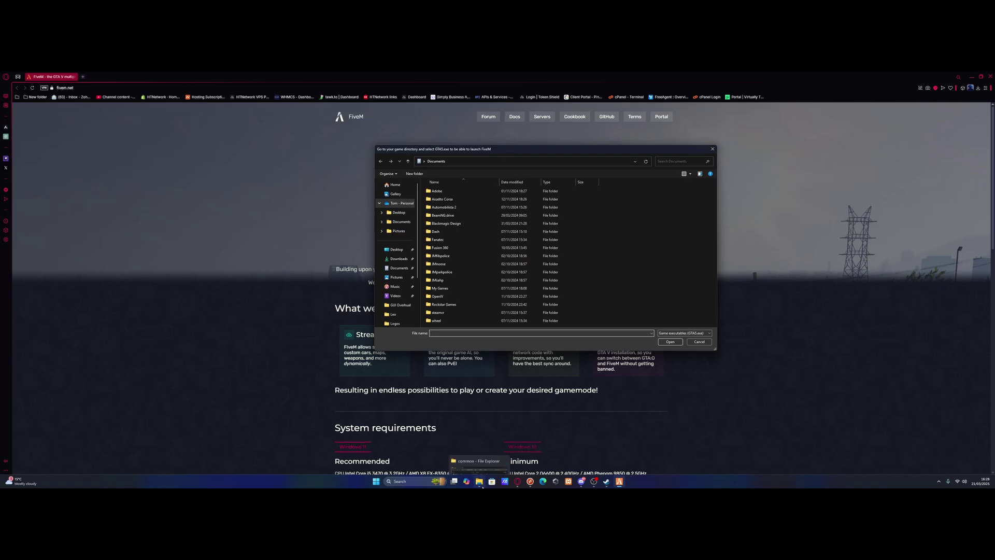
click(478, 449)
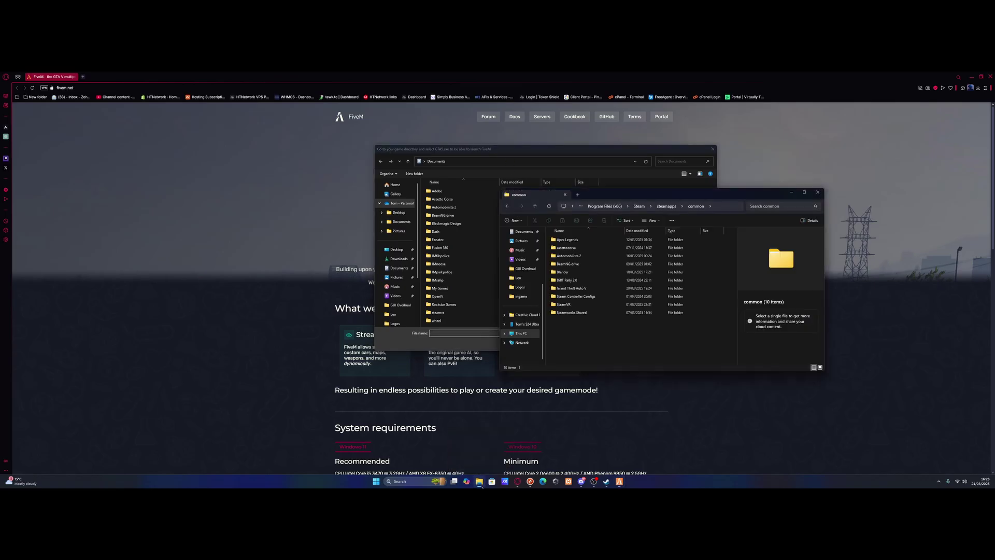
right_click(729, 207)
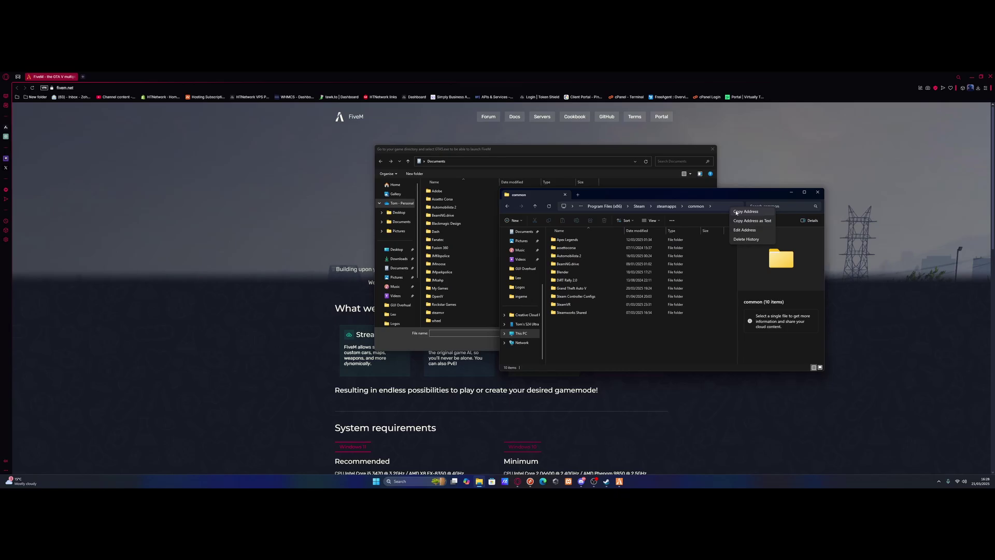
click(748, 212)
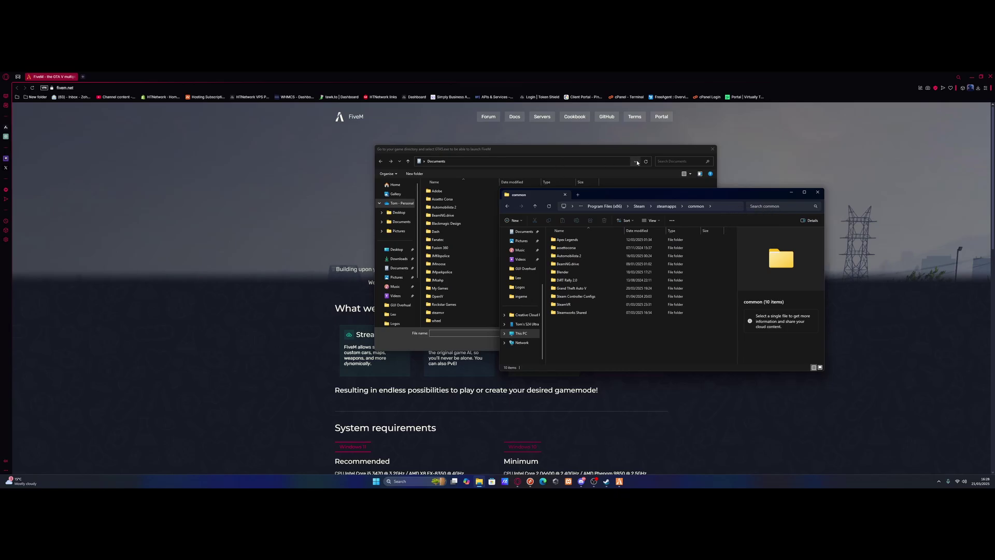
click(569, 160)
key(ctrl+v)
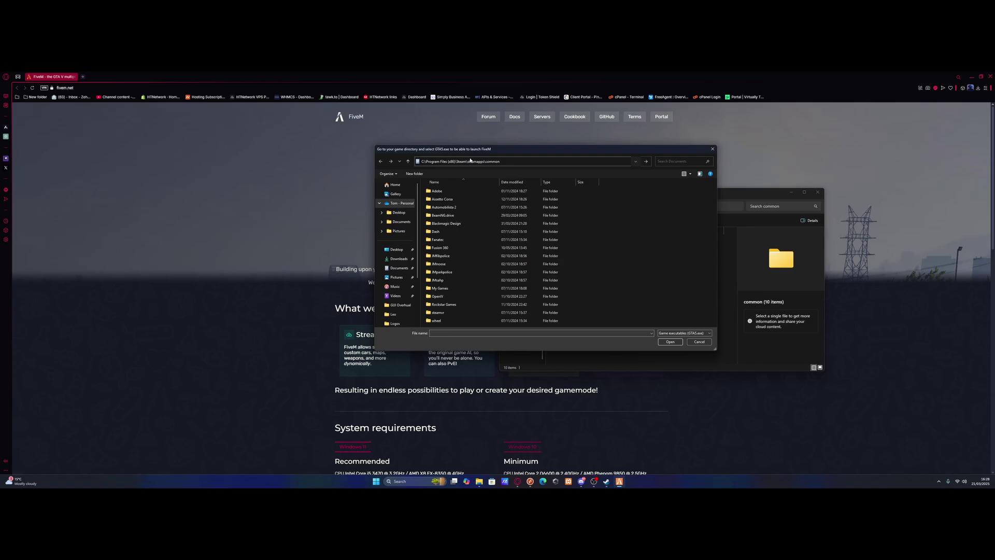
key(Return)
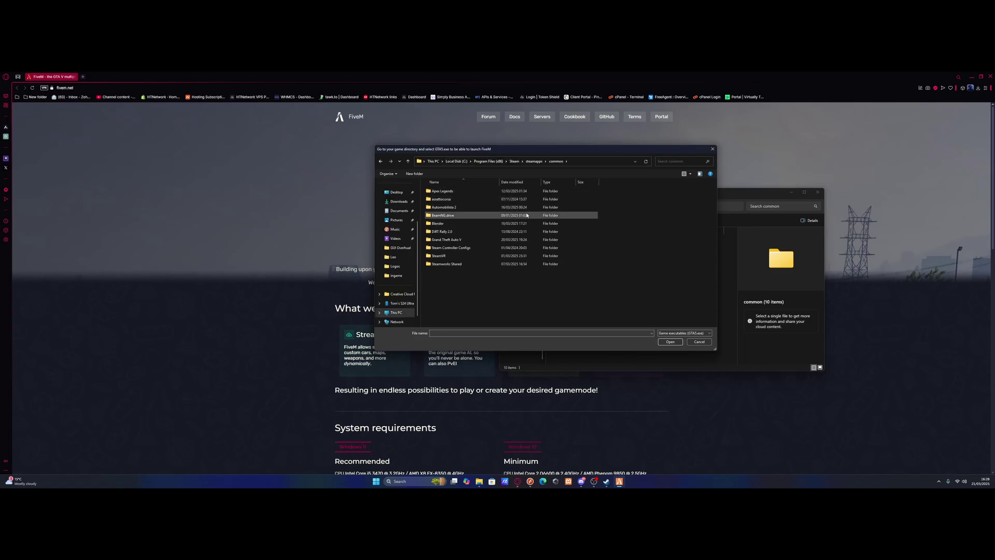
click(818, 192)
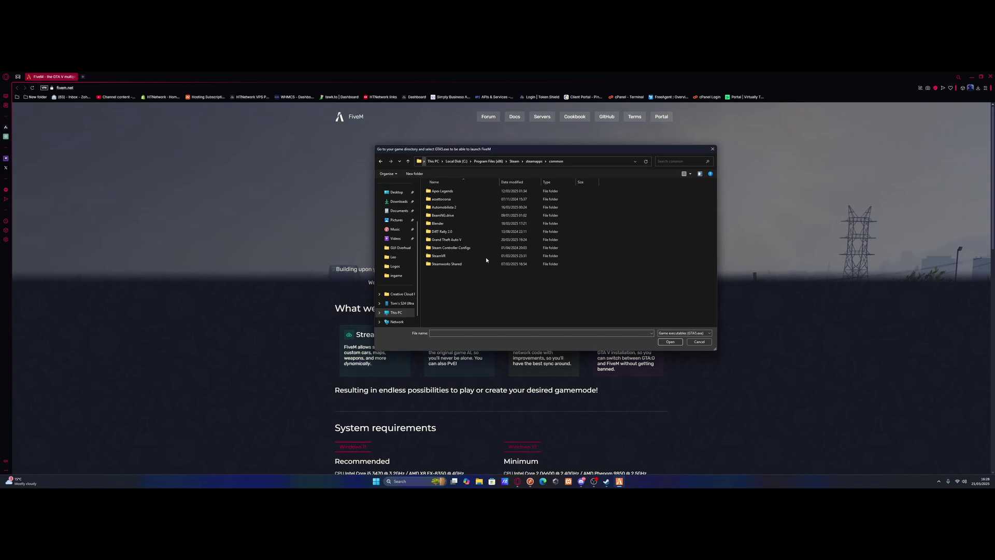
Choose GTA5.exe in the Grand Theft Auto V folder as the game executable for FiveM.
double_click(465, 241)
click(437, 223)
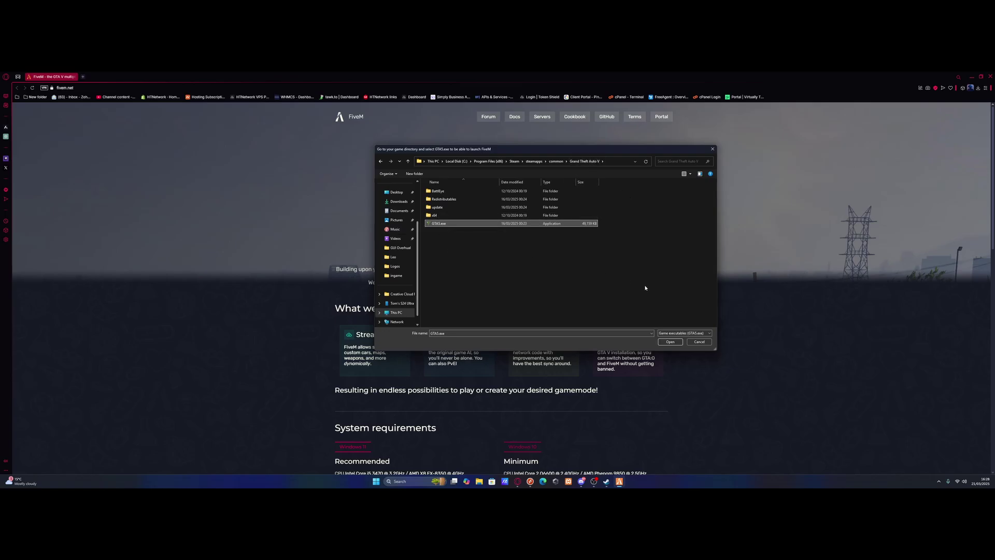
click(674, 342)
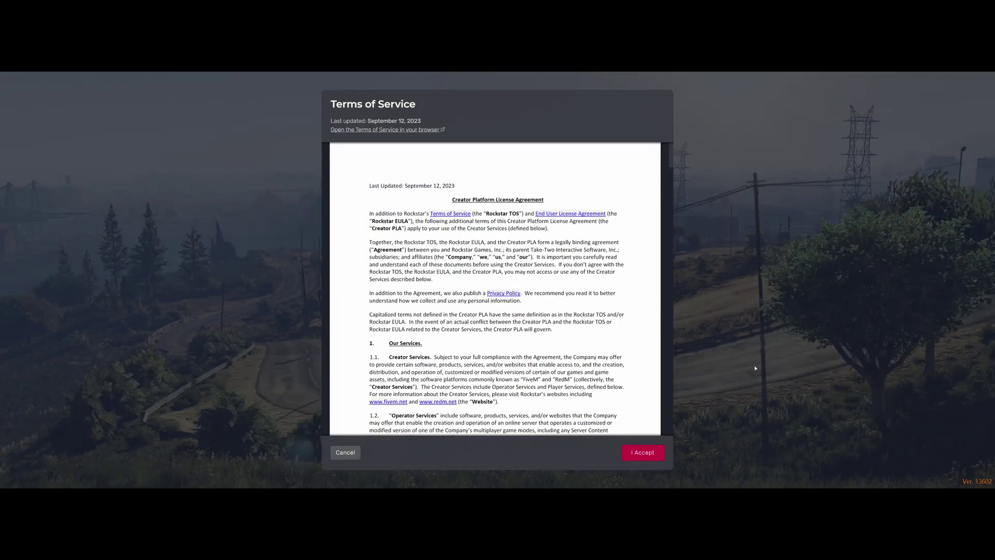
Accept FiveM's Terms of Service and dismiss the account linking prompt without signing in.
click(644, 453)
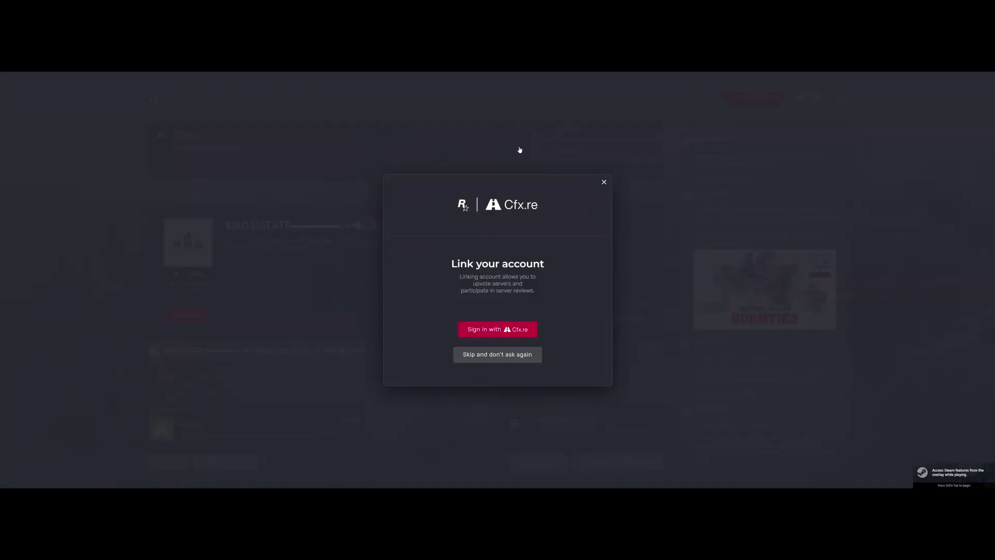
click(604, 181)
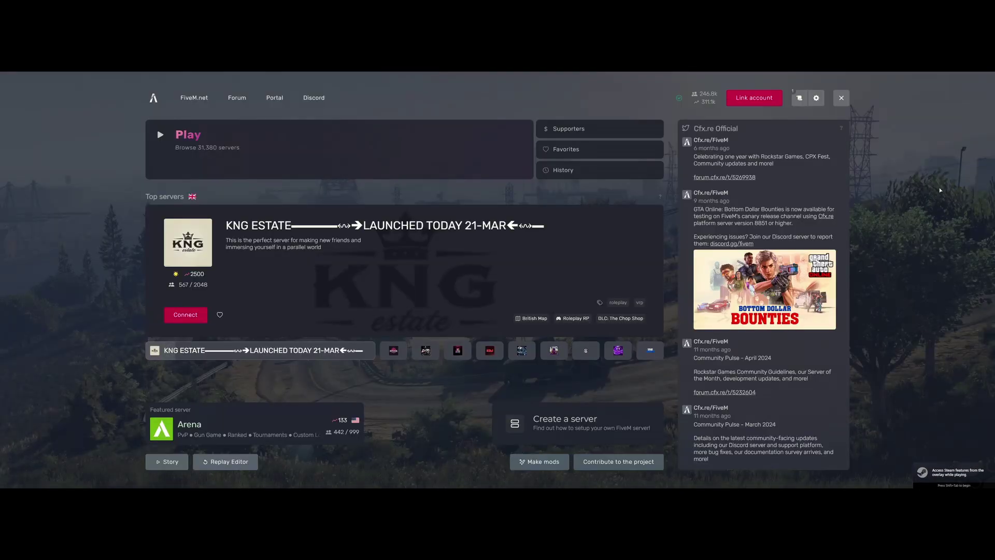